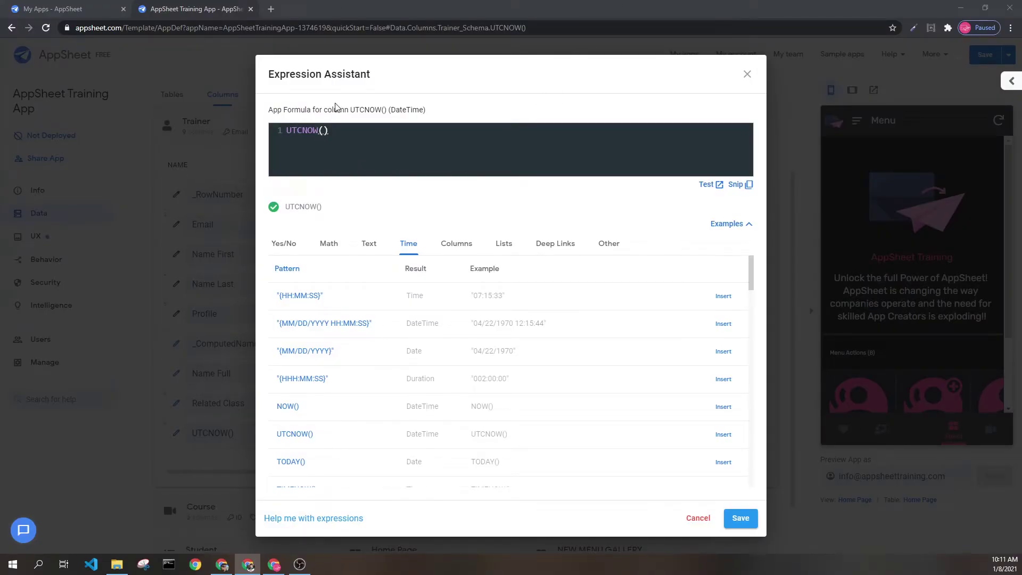
pyautogui.doubleClick(304, 131)
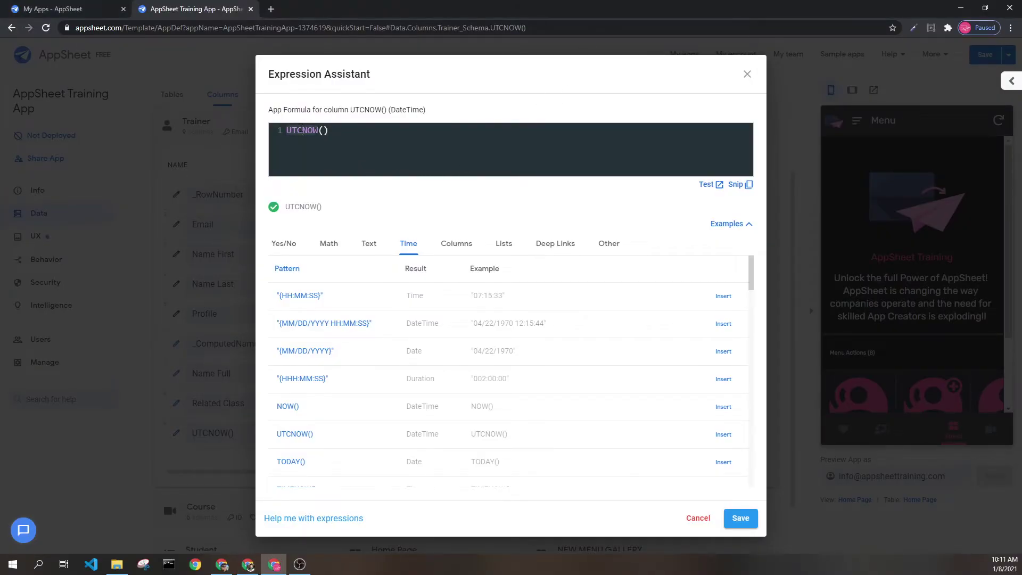
pyautogui.doubleClick(401, 110)
pyautogui.click(376, 142)
pyautogui.doubleClick(418, 433)
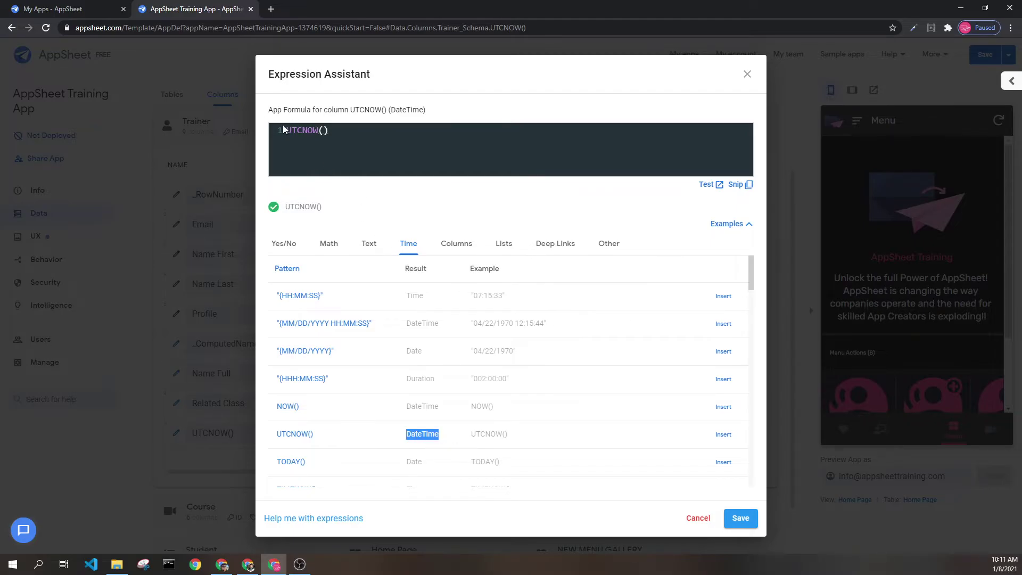
pyautogui.click(473, 405)
pyautogui.hotkey('ctrl', 'a')
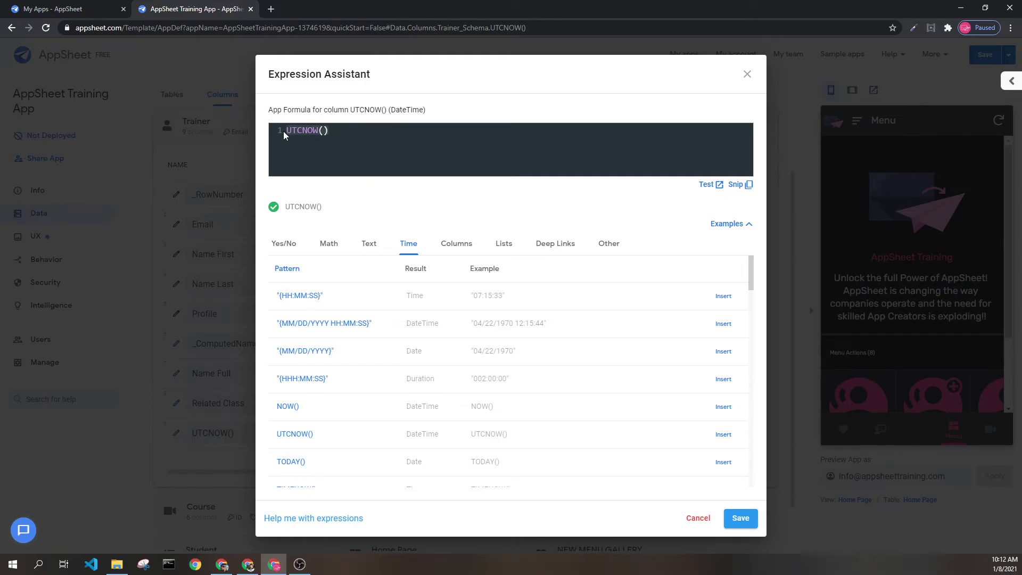
pyautogui.click(374, 133)
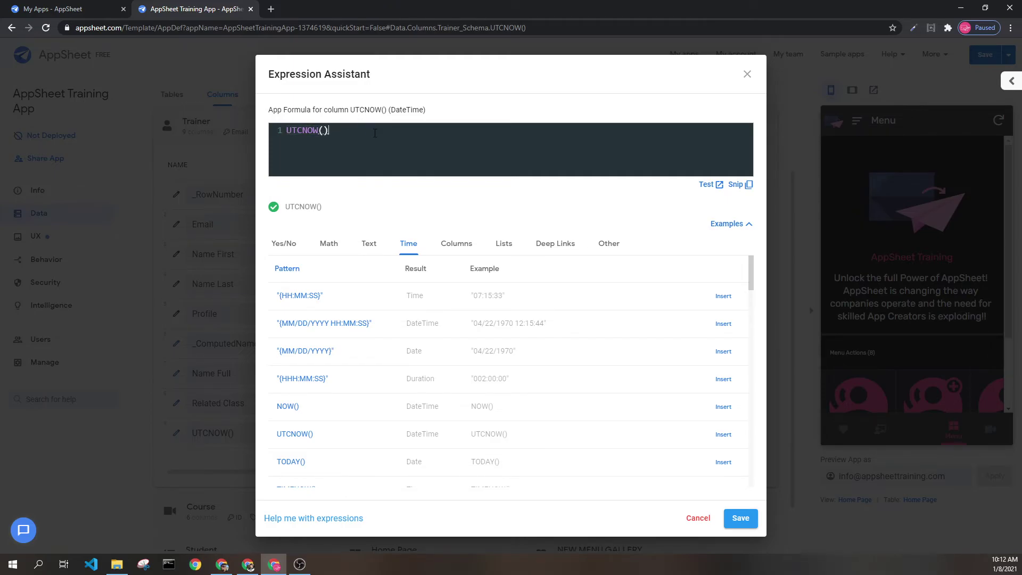